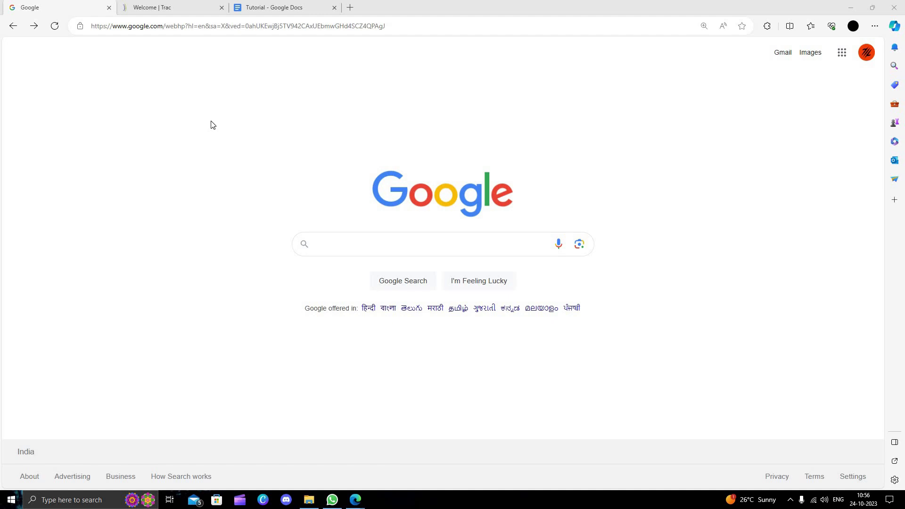
Search Google for 'trac', open the 'Trac: Welcome' result, then return to the results.
{"action": "left_click", "coordinate": [369, 248]}
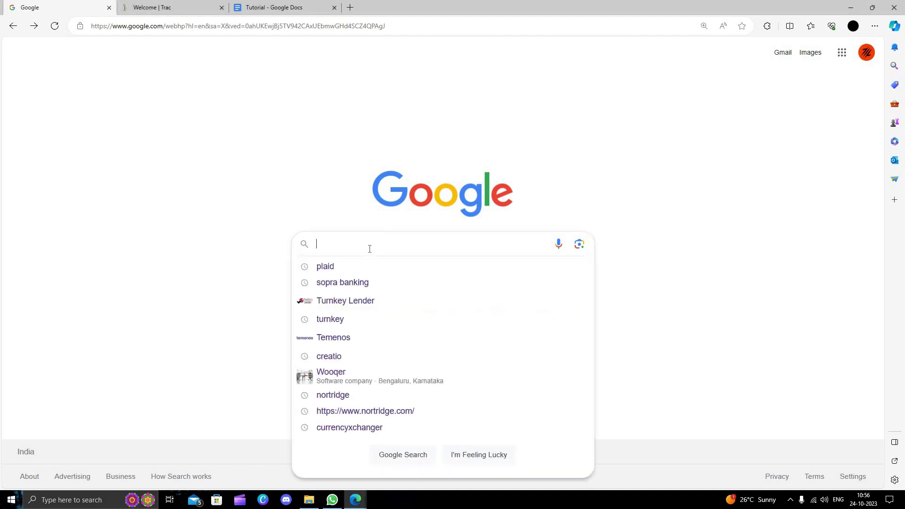
{"action": "type", "text": "trac"}
{"action": "key", "text": "Return"}
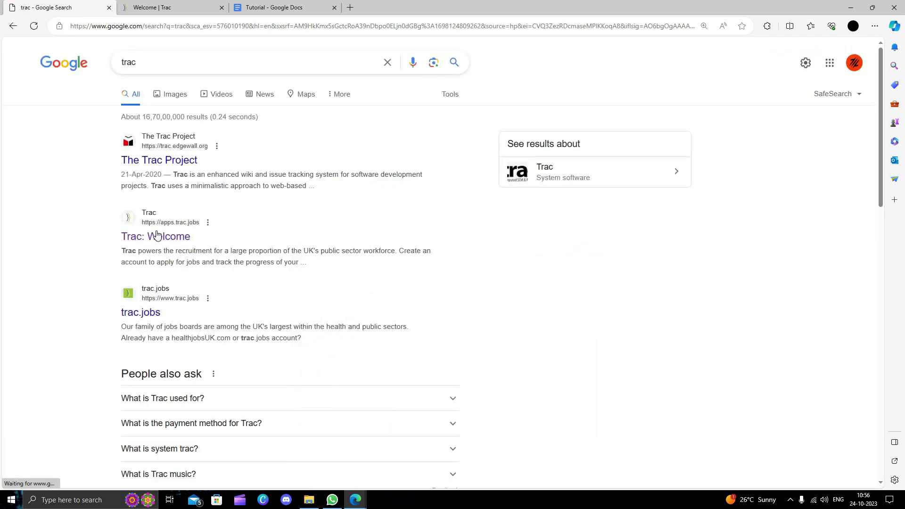
{"action": "left_click", "coordinate": [174, 238]}
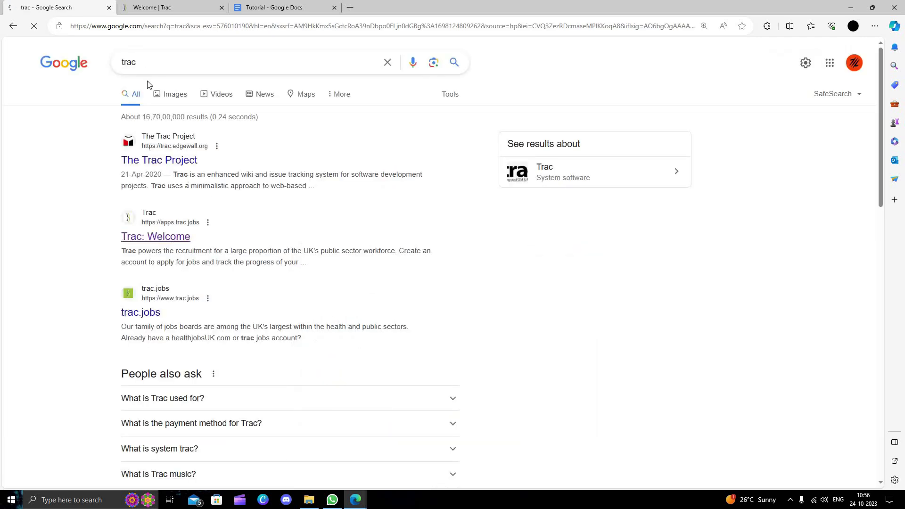
{"action": "key", "text": "alt+Left"}
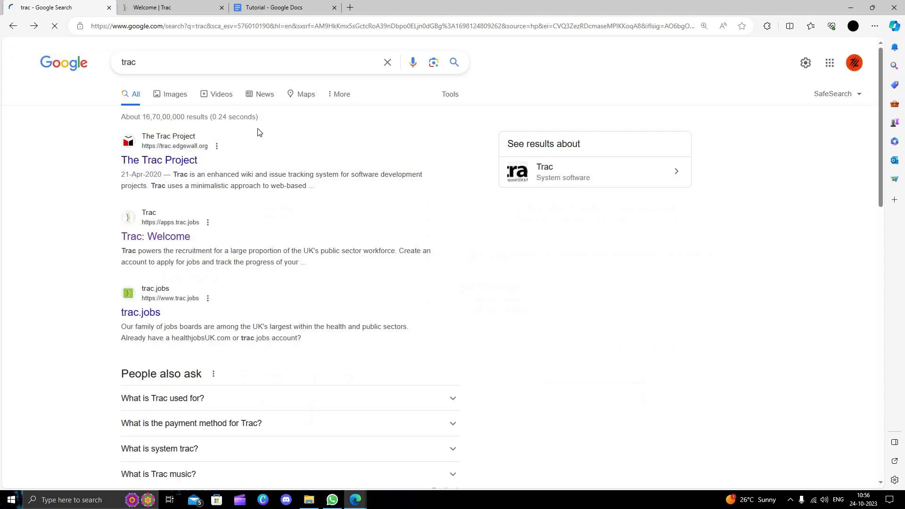
On the 'Welcome | Trac' tab, enter an email address and password and submit sign-in.
{"action": "key", "text": "alt+Left"}
{"action": "left_click", "coordinate": [179, 4]}
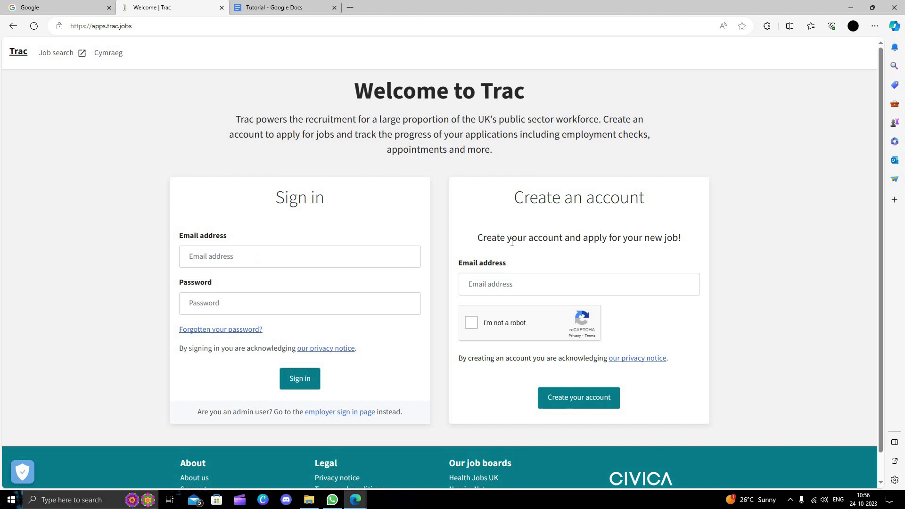
{"action": "left_click", "coordinate": [227, 257]}
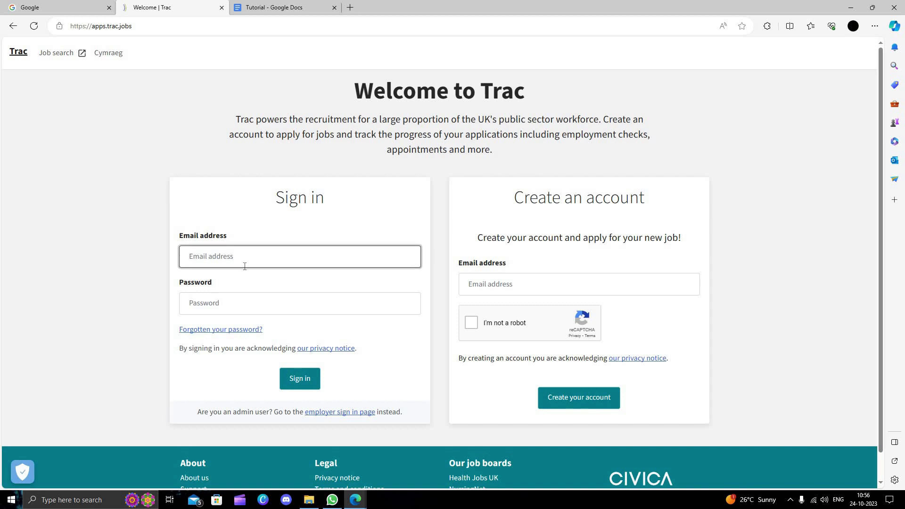
{"action": "left_click", "coordinate": [228, 305]}
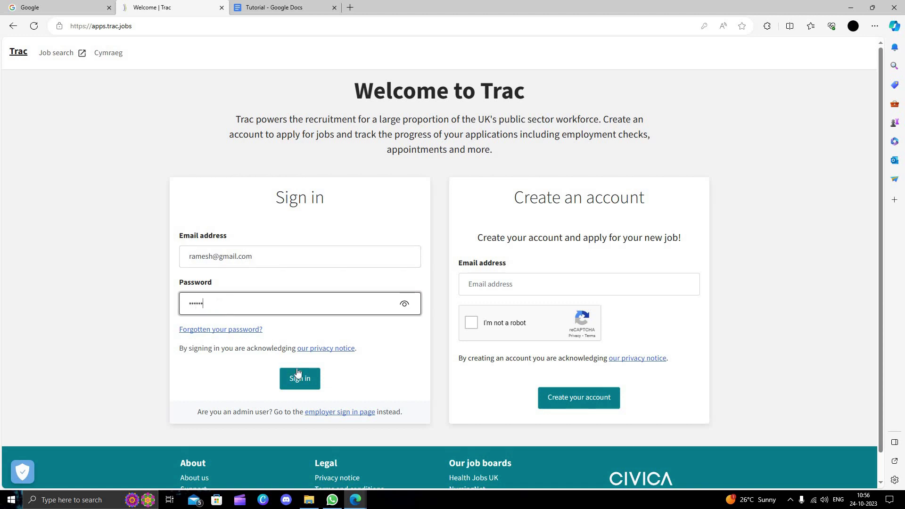
{"action": "left_click", "coordinate": [297, 377]}
Enter an email under Create an account, tick 'I'm not a robot', and create the account.
{"action": "left_click", "coordinate": [487, 290]}
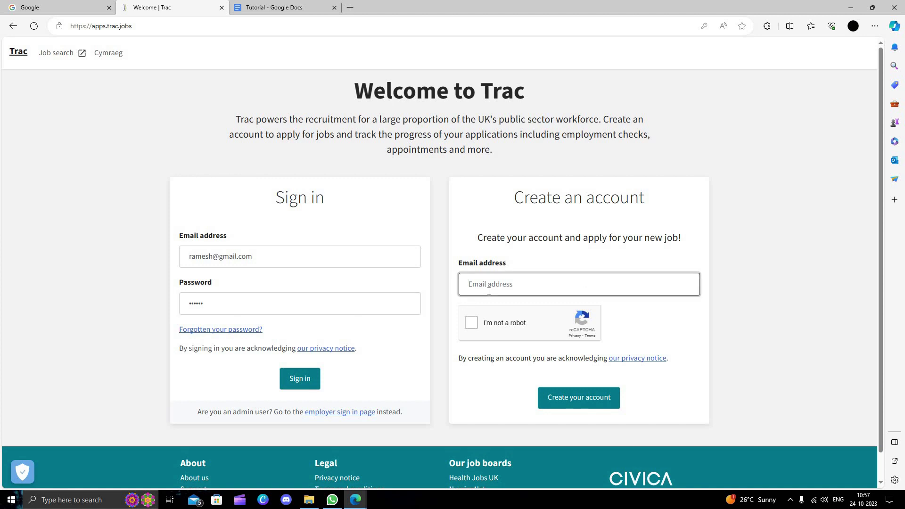
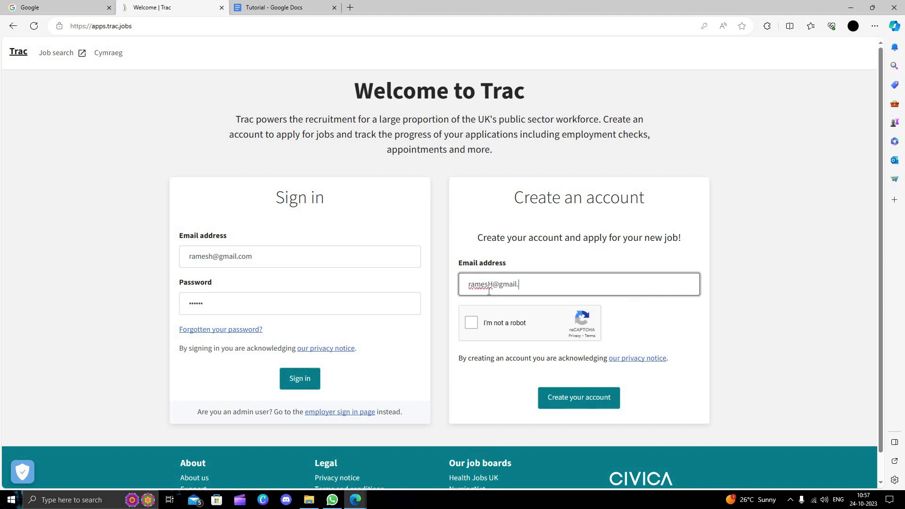
{"action": "left_click", "coordinate": [471, 322]}
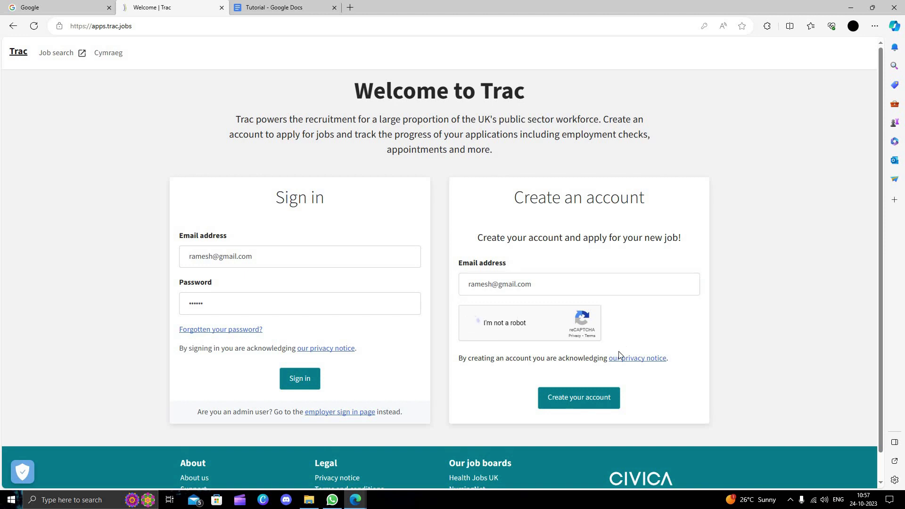
{"action": "left_click", "coordinate": [585, 397]}
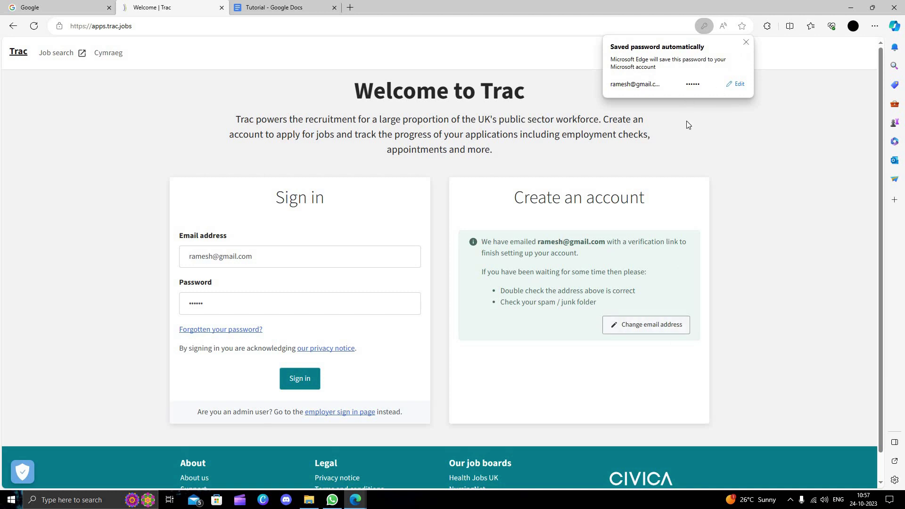
Dismiss the 'Saved password automatically' popup and close the HealthJobsUK and Welcome | Trac tabs.
{"action": "left_click", "coordinate": [746, 42]}
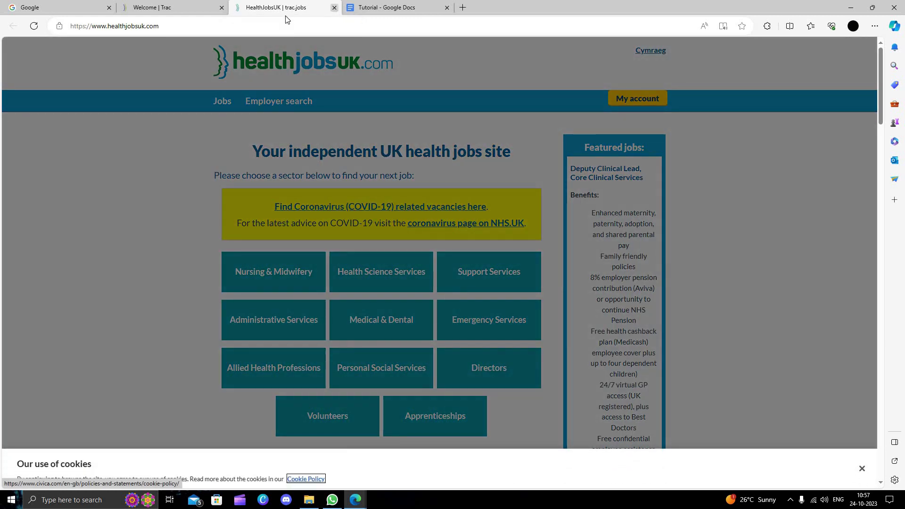
{"action": "left_click", "coordinate": [333, 7]}
{"action": "left_click", "coordinate": [221, 7]}
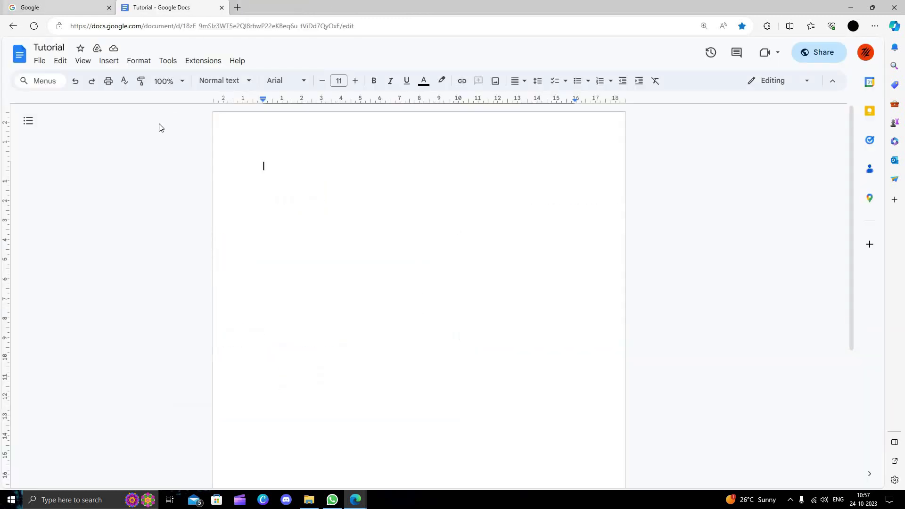